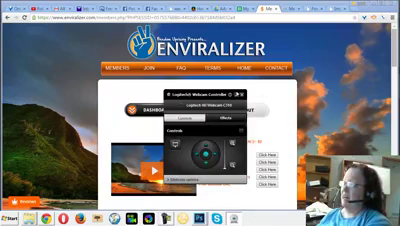
- Close the Logitech Webcam Controller window covering the member dashboard
click(257, 94)
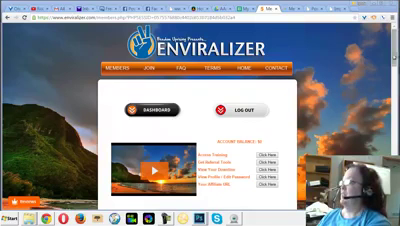
scroll(200, 120, down, 1)
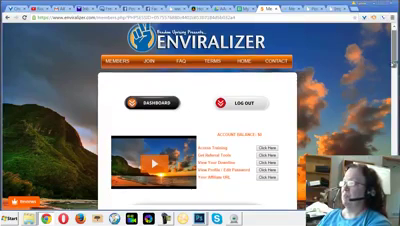
scroll(200, 120, down, 1)
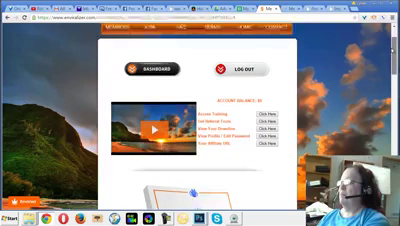
scroll(200, 120, down, 1)
scroll(200, 120, up, 1)
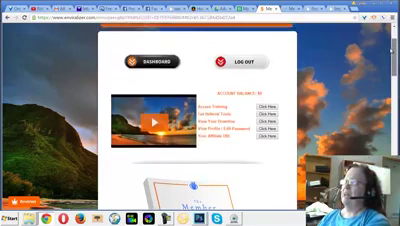
scroll(200, 120, down, 1)
scroll(200, 120, down, 1)
scroll(200, 120, down, 1)
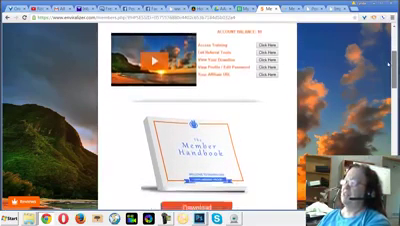
scroll(200, 120, down, 1)
scroll(388, 68, up, 1)
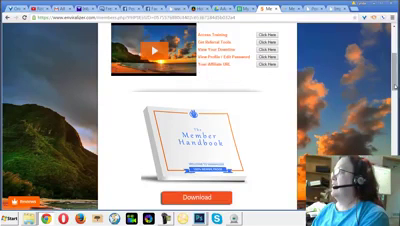
scroll(200, 120, up, 2)
scroll(200, 120, up, 2)
scroll(200, 120, up, 2)
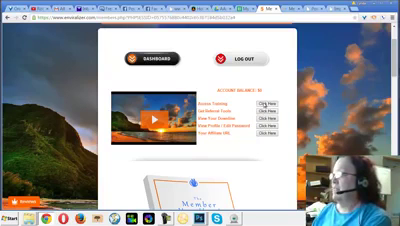
- Open the training library from the Access Training 'Click Here' button
click(263, 103)
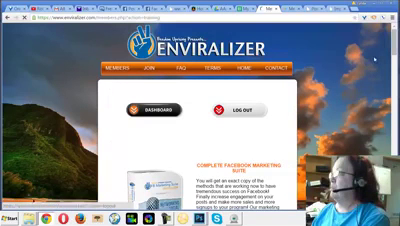
scroll(200, 130, down, 1)
scroll(200, 130, down, 1)
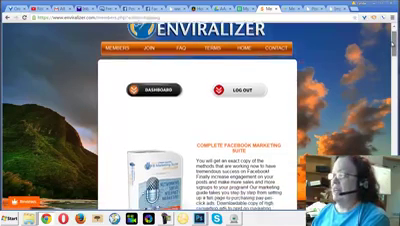
scroll(200, 130, down, 1)
scroll(200, 130, down, 1)
scroll(200, 130, down, 1)
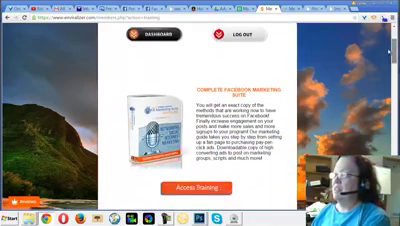
scroll(200, 130, down, 1)
scroll(200, 130, down, 1)
scroll(200, 130, up, 1)
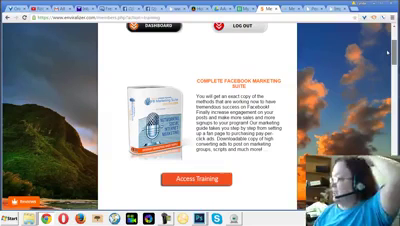
scroll(200, 120, up, 1)
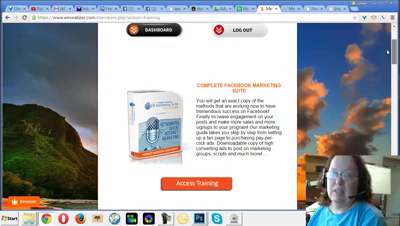
scroll(200, 120, up, 1)
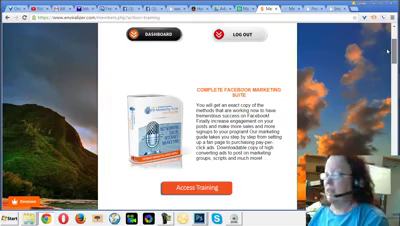
scroll(388, 50, up, 1)
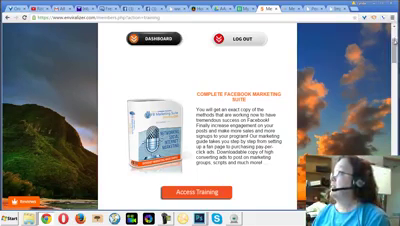
scroll(200, 120, down, 3)
scroll(200, 120, down, 2)
scroll(200, 120, down, 2)
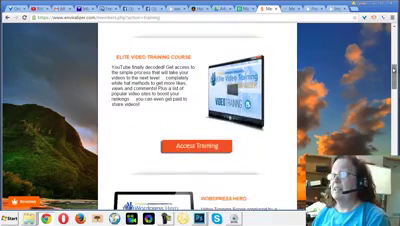
scroll(200, 120, down, 1)
scroll(200, 120, down, 2)
scroll(200, 120, down, 1)
scroll(200, 120, down, 1)
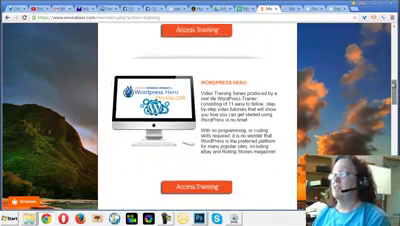
scroll(200, 120, down, 1)
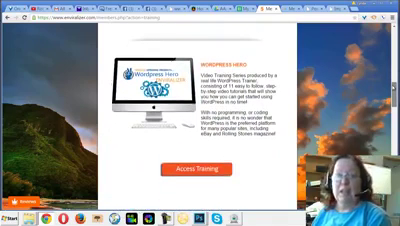
scroll(200, 120, down, 1)
scroll(200, 120, down, 1)
scroll(200, 120, down, 2)
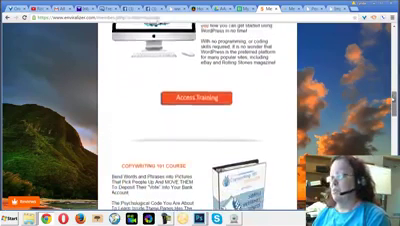
scroll(200, 120, down, 1)
scroll(200, 120, down, 1)
scroll(200, 120, down, 1)
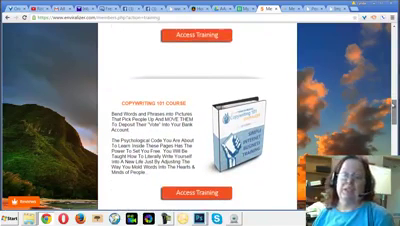
scroll(200, 120, down, 1)
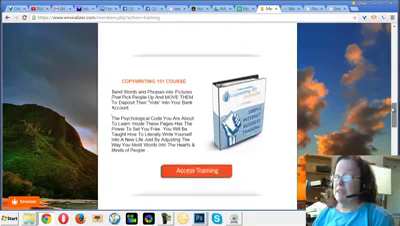
scroll(200, 120, down, 3)
scroll(200, 120, down, 2)
scroll(200, 120, down, 1)
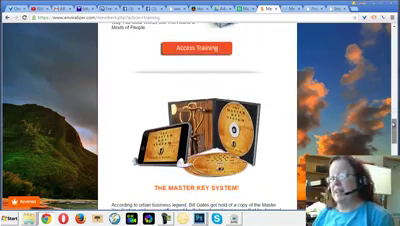
scroll(200, 120, down, 1)
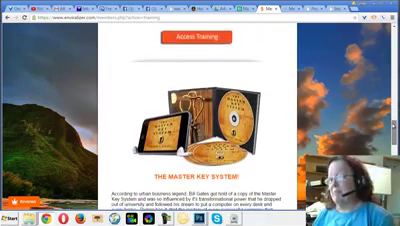
scroll(200, 120, down, 1)
scroll(200, 120, down, 2)
scroll(200, 120, down, 1)
scroll(200, 120, down, 1)
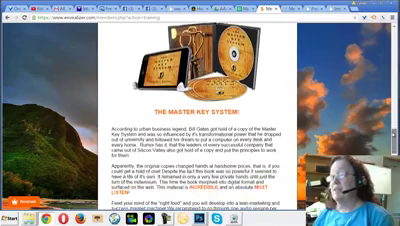
scroll(200, 120, down, 1)
scroll(200, 120, down, 1)
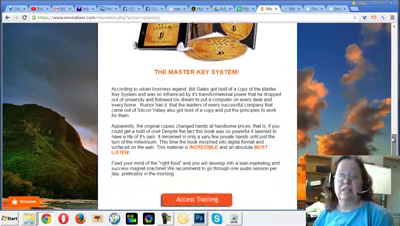
scroll(200, 120, down, 3)
scroll(200, 120, down, 2)
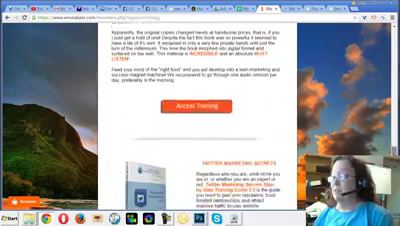
scroll(200, 120, down, 1)
scroll(200, 120, down, 1)
scroll(200, 120, down, 1)
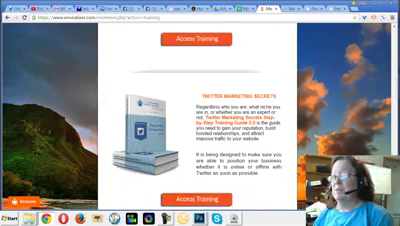
scroll(200, 120, down, 1)
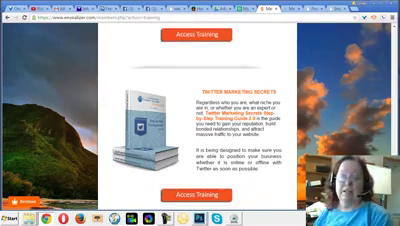
scroll(200, 120, down, 1)
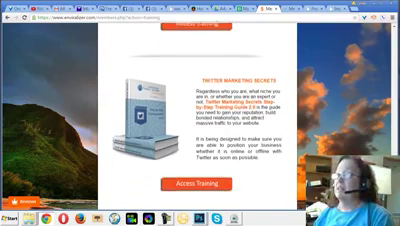
scroll(200, 120, down, 1)
scroll(200, 120, down, 1)
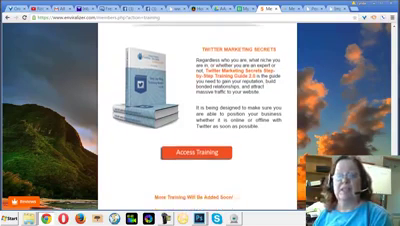
scroll(200, 120, down, 1)
scroll(200, 120, down, 1)
scroll(200, 120, down, 2)
scroll(200, 120, down, 1)
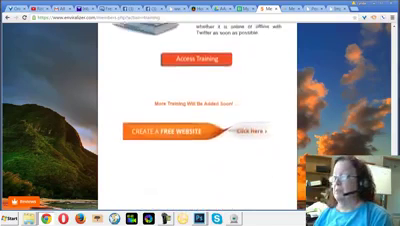
scroll(200, 120, down, 1)
scroll(200, 120, up, 3)
scroll(200, 120, up, 5)
scroll(385, 105, up, 5)
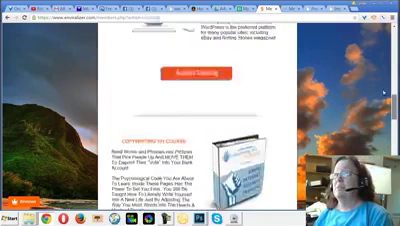
scroll(383, 92, up, 5)
scroll(379, 60, up, 5)
scroll(375, 40, up, 2)
scroll(373, 33, down, 1)
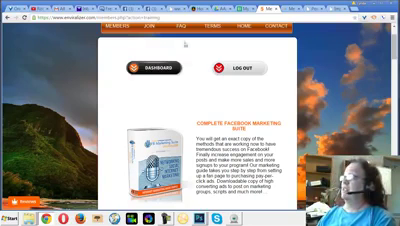
- Return to the member dashboard, then switch to the open Facebook tab
click(161, 71)
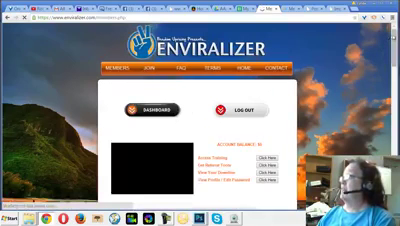
scroll(200, 120, down, 2)
scroll(200, 120, down, 2)
scroll(200, 120, down, 2)
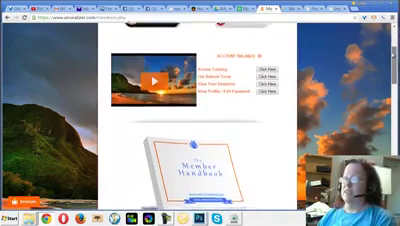
scroll(200, 120, down, 1)
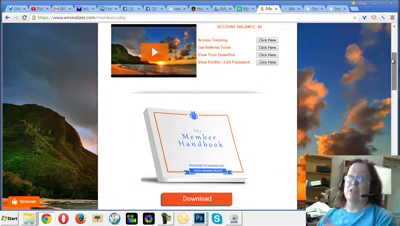
scroll(99, 67, down, 1)
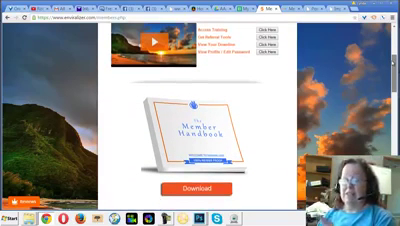
scroll(103, 62, up, 1)
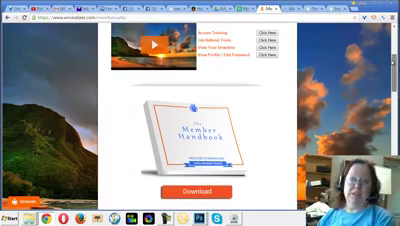
scroll(200, 120, down, 1)
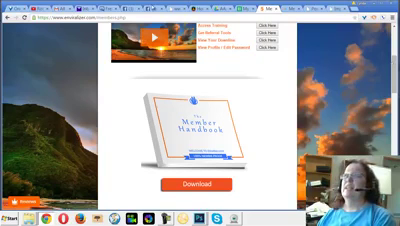
click(155, 8)
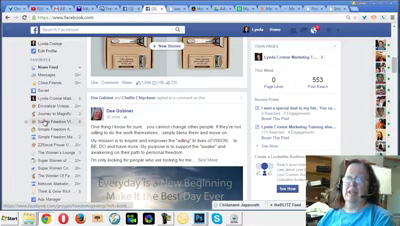
- Open the Simple Freedom VIP LOUNGE group from the Facebook sidebar favourites
click(44, 121)
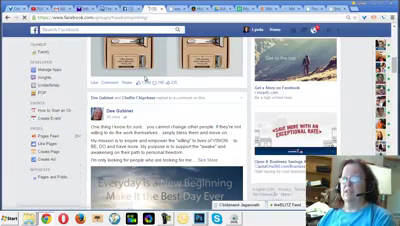